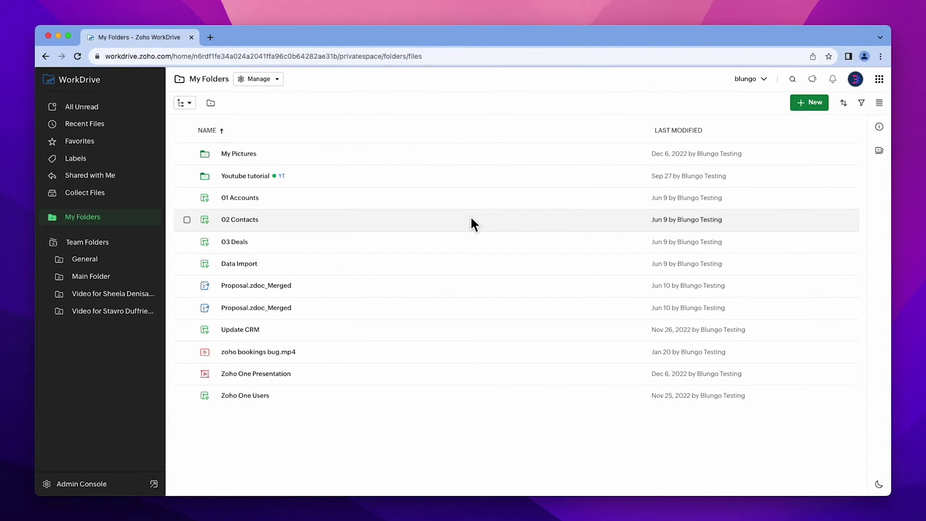
- From Team Folders, start a new Public team folder named 'YouTube team folder'
click(102, 249)
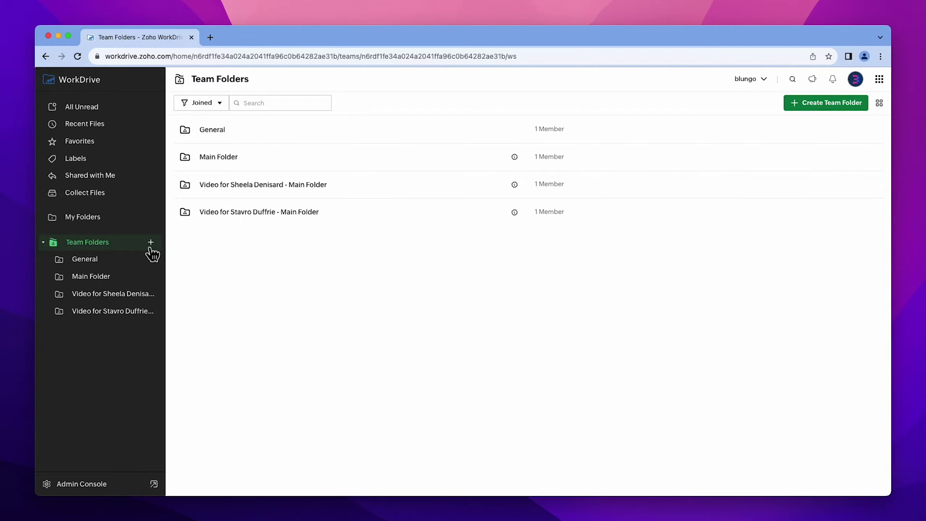
click(150, 243)
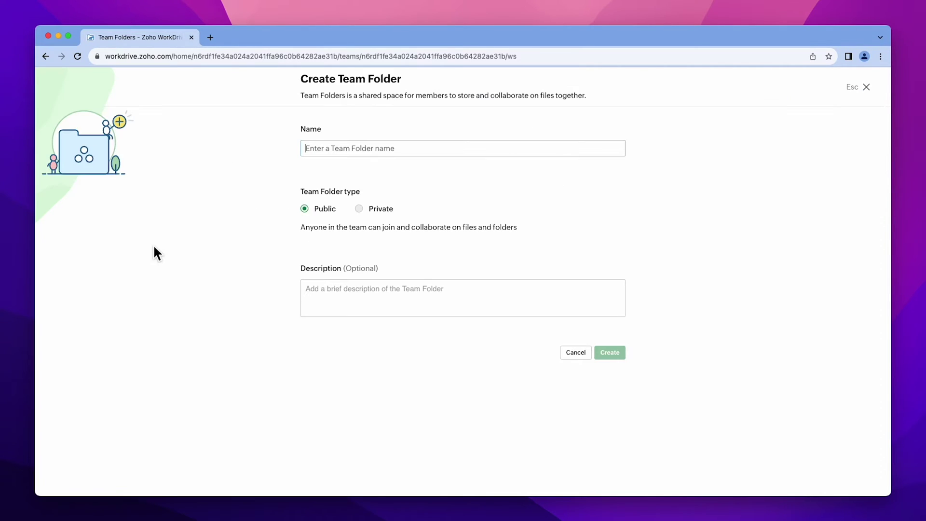
text(YouTub)
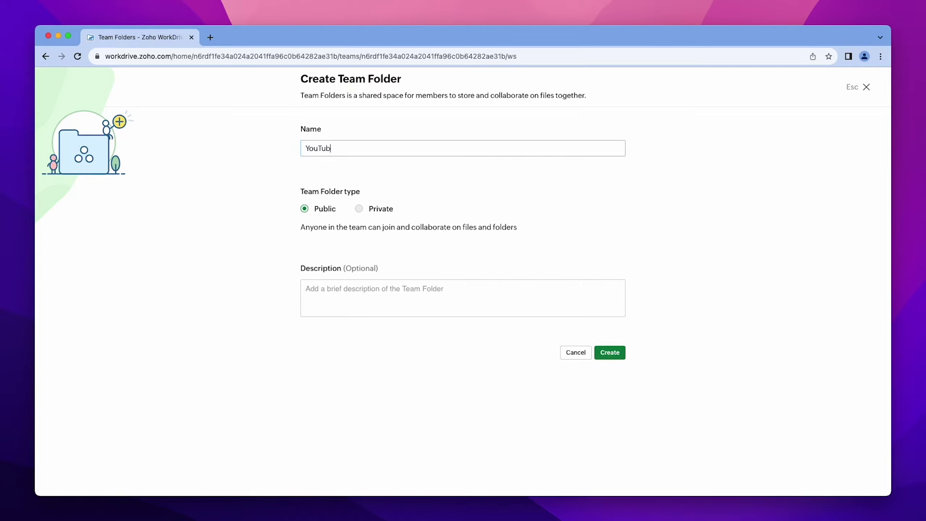
text(e team folder)
- Create the YouTube team folder and review the member Role options, with one Admin member
click(611, 357)
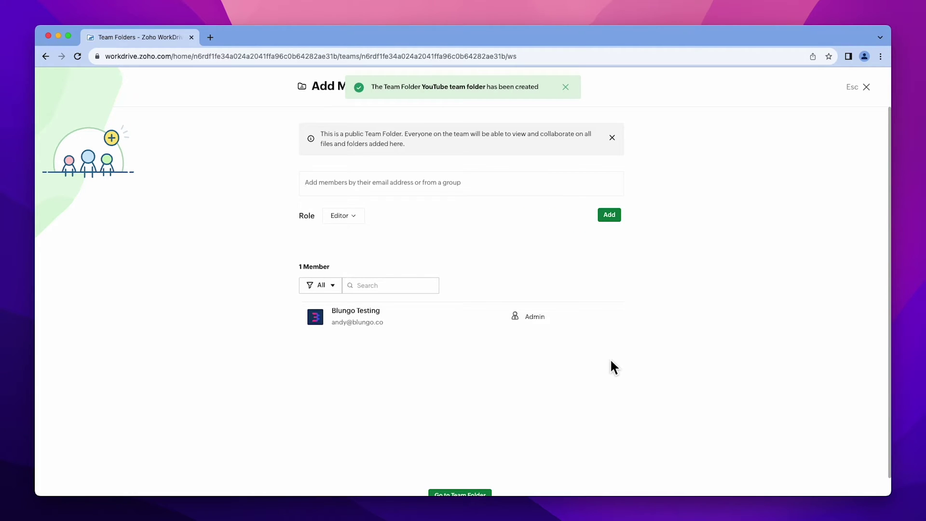
click(361, 227)
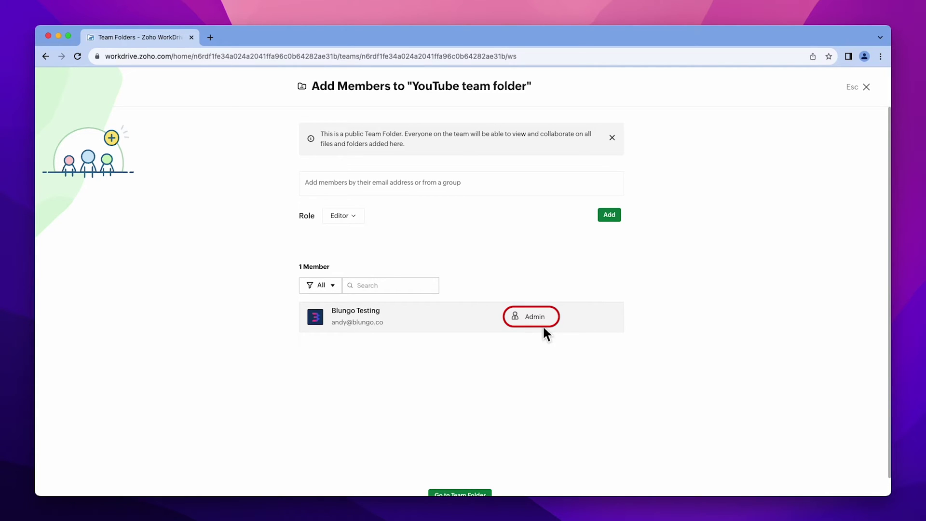
scroll(544, 328, down, 1)
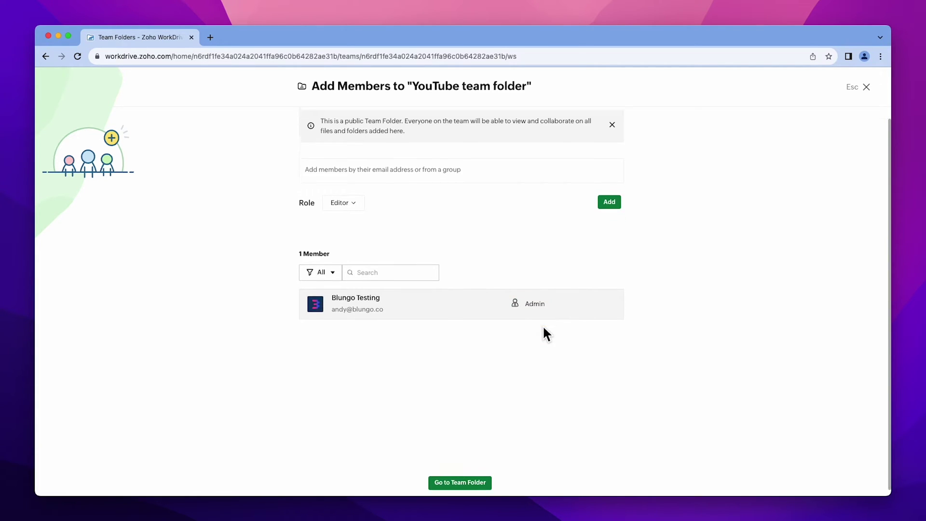
- Open the YouTube team folder and review its settings: Public, email uploads off, sharing on
click(475, 475)
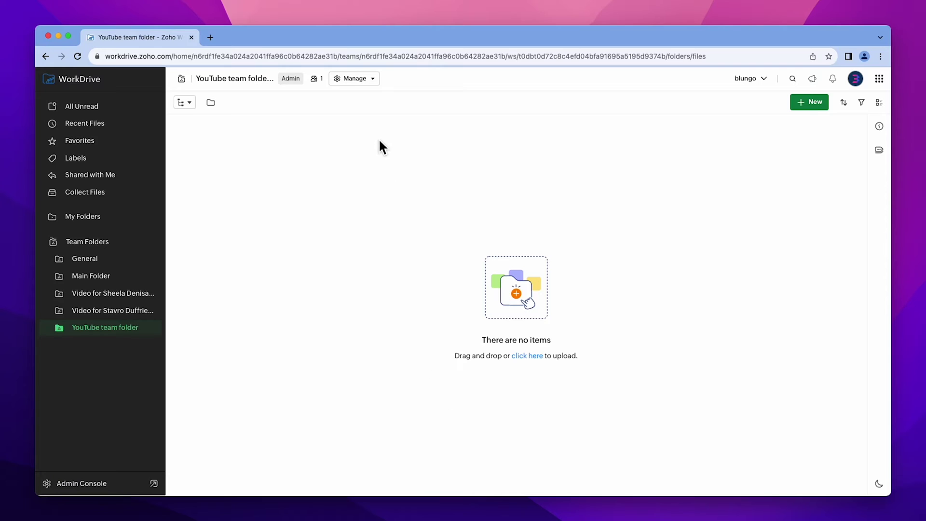
click(359, 78)
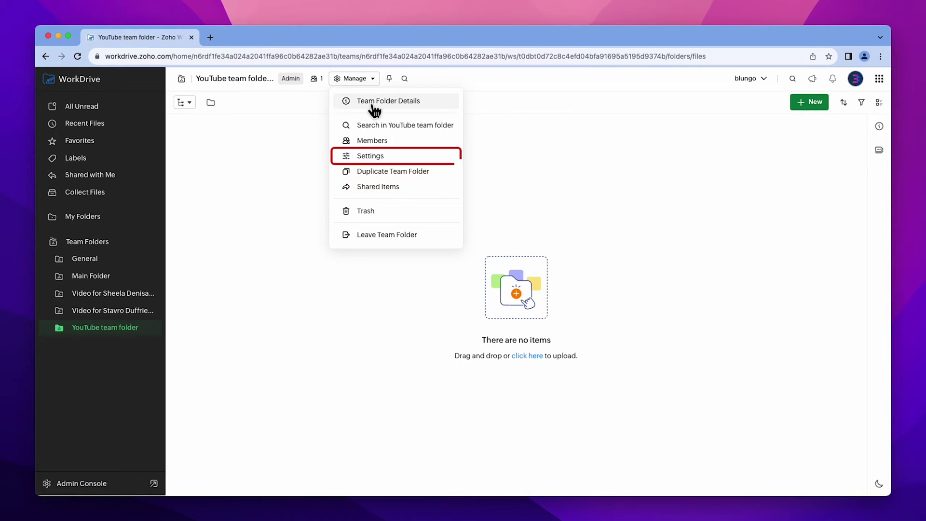
click(377, 156)
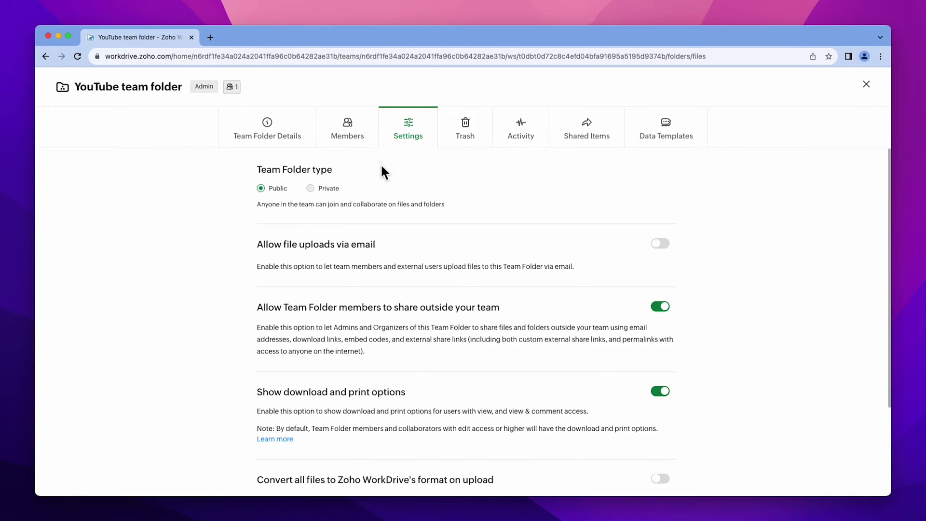
scroll(429, 271, down, 5)
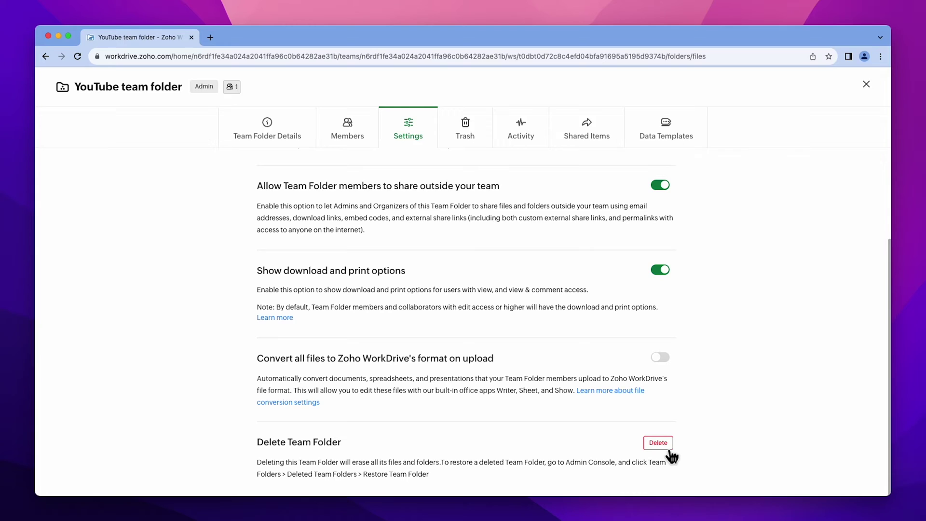
scroll(672, 456, up, 5)
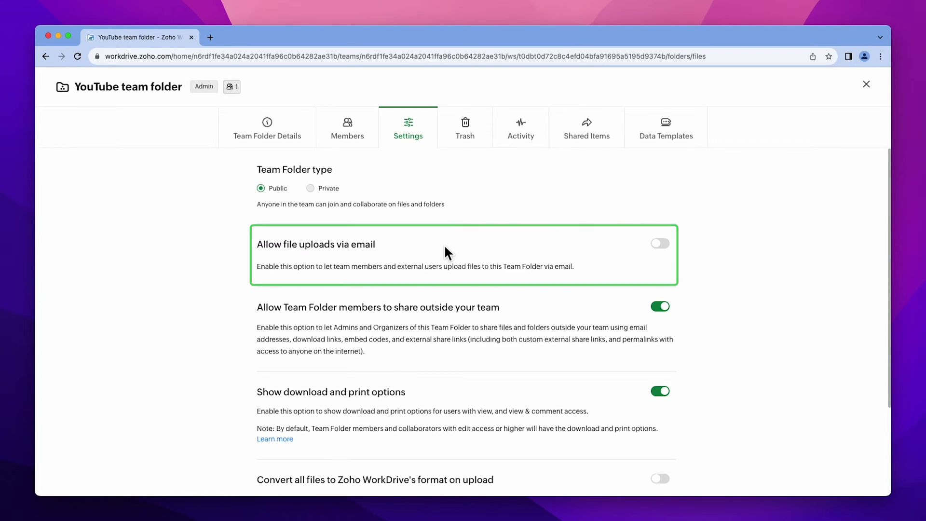
- Turn on 'Allow file uploads via email' and view the Team Folder Details tab
click(660, 244)
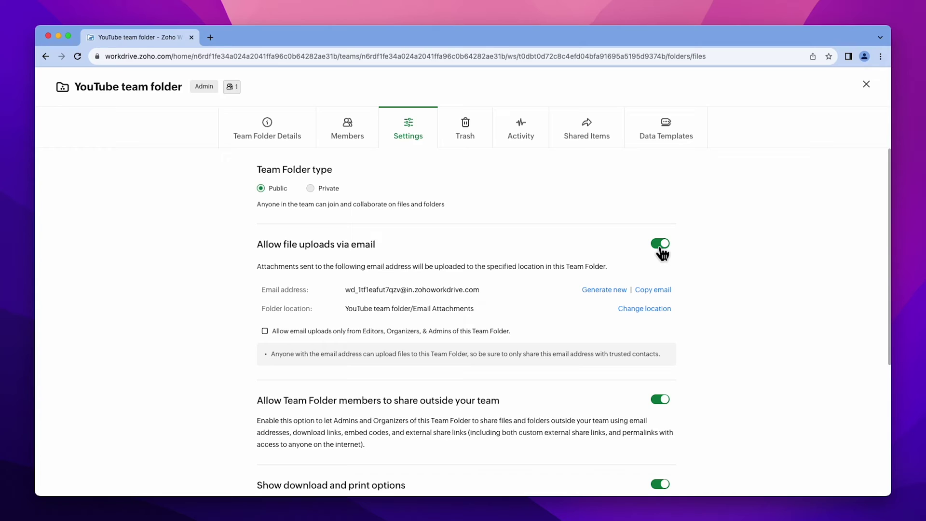
click(303, 133)
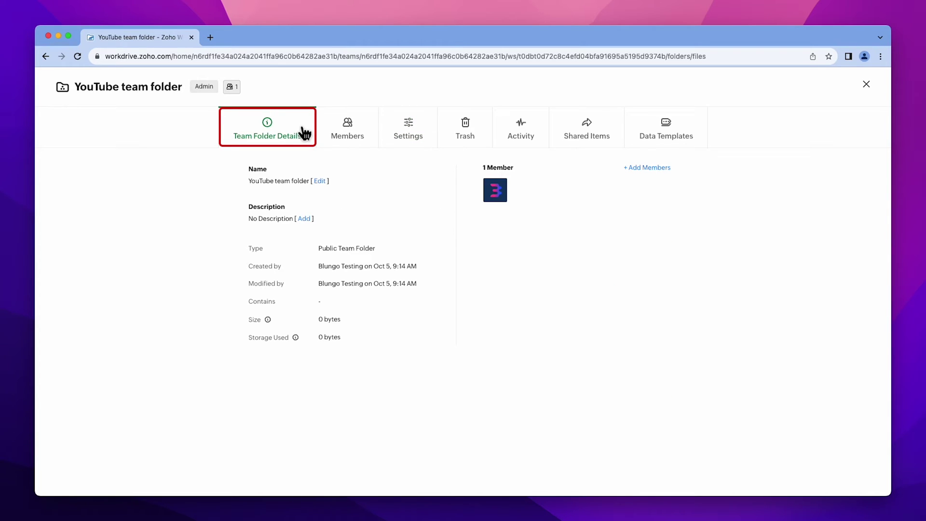
- Look through the Members, Trash, Activity, Shared Items and Data Templates tabs, then close settings
click(349, 136)
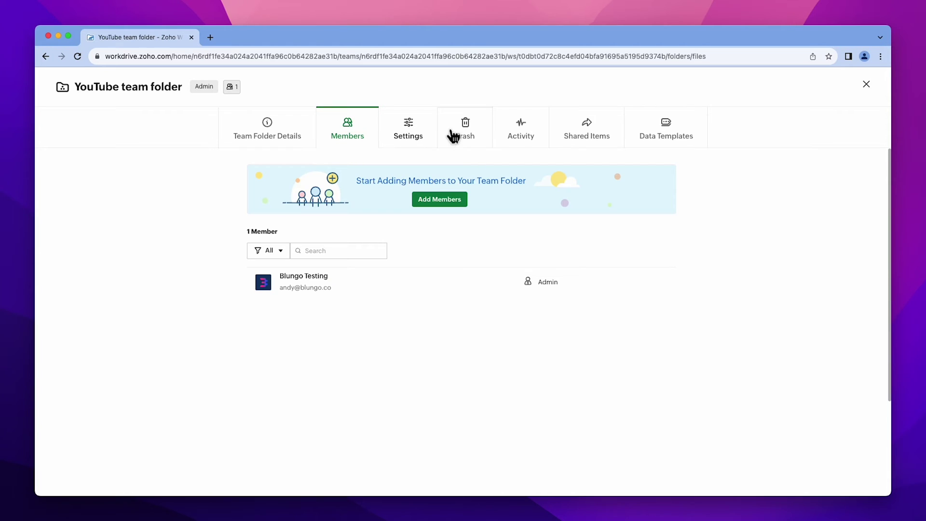
click(475, 136)
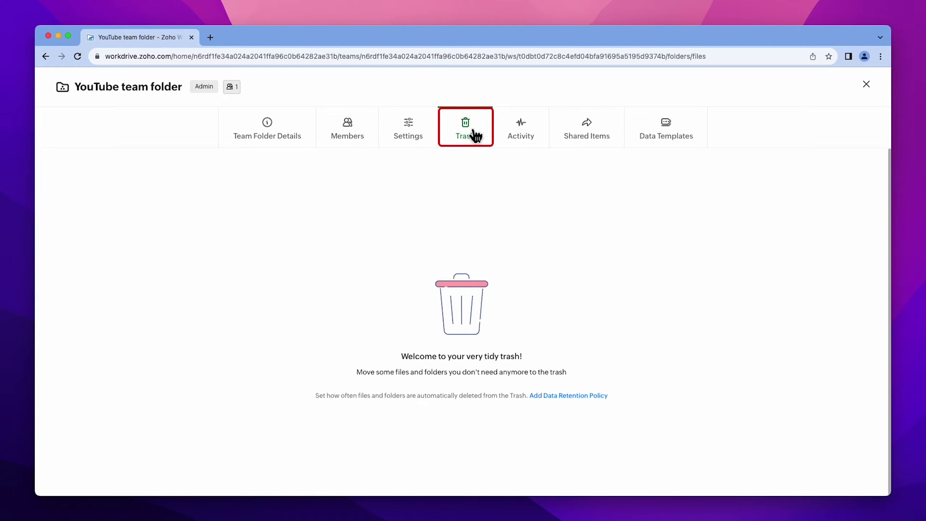
click(524, 135)
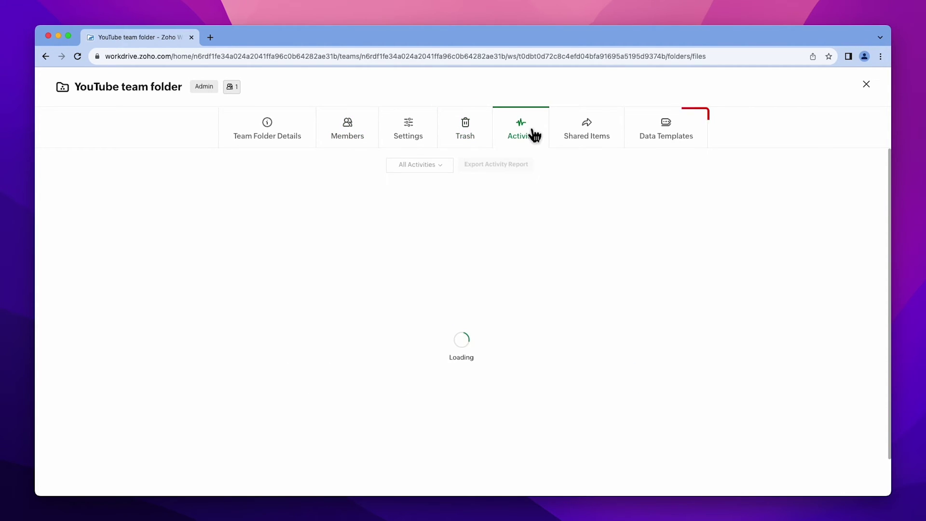
click(575, 135)
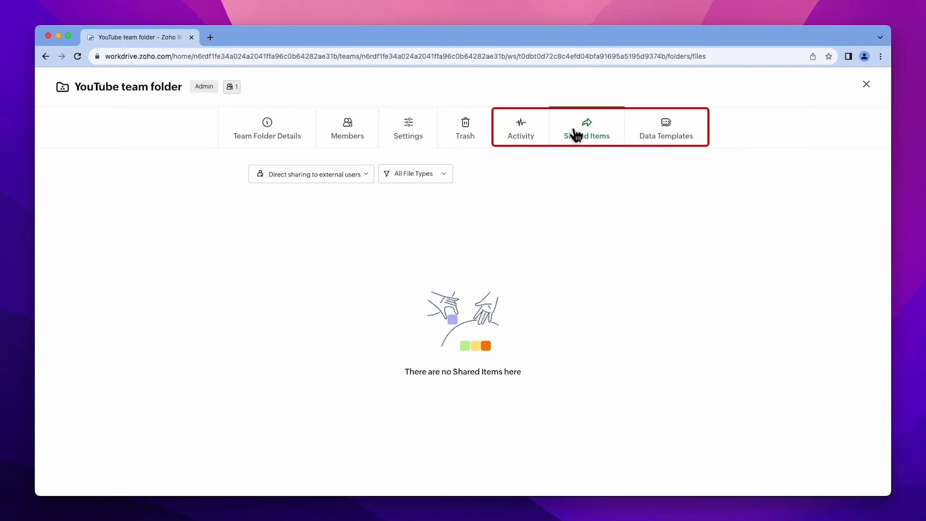
click(647, 133)
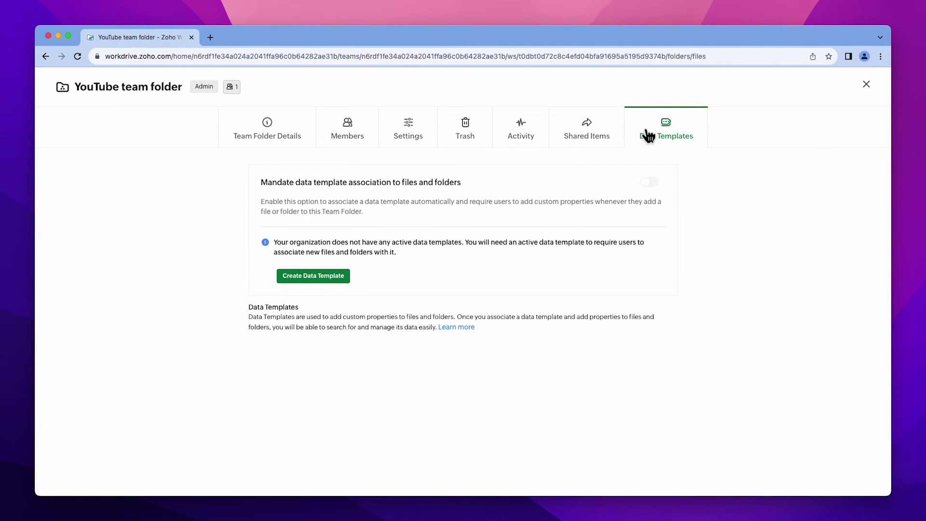
click(870, 95)
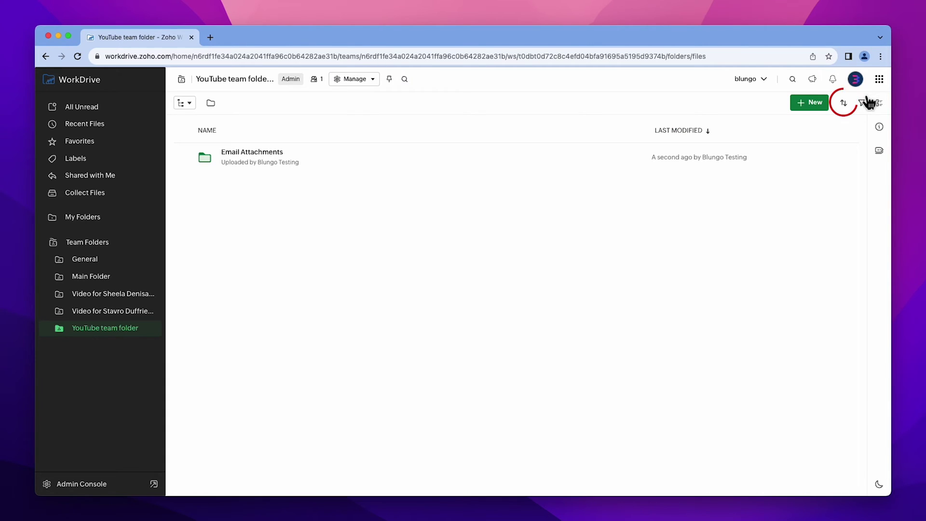
- Check the Sort, View and Filter options, then show the Public folder's details: 1 member, 0 bytes
click(847, 104)
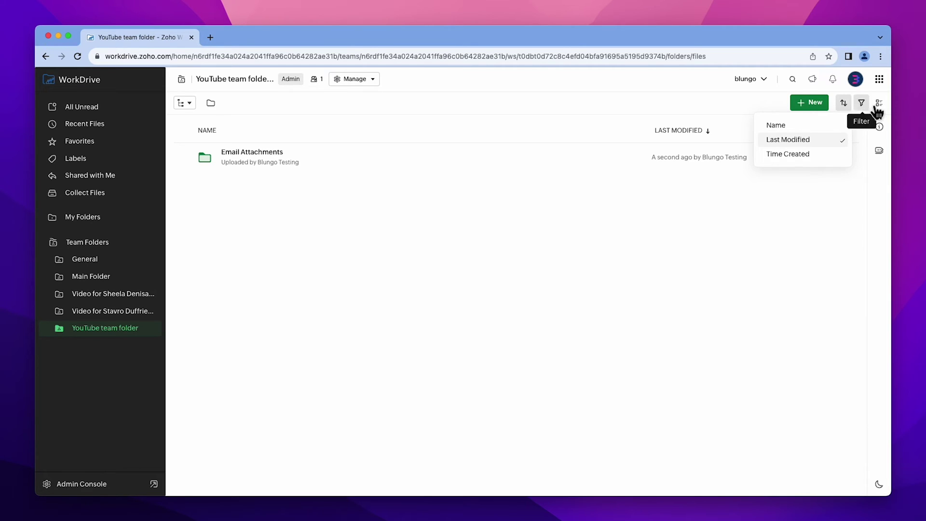
click(880, 104)
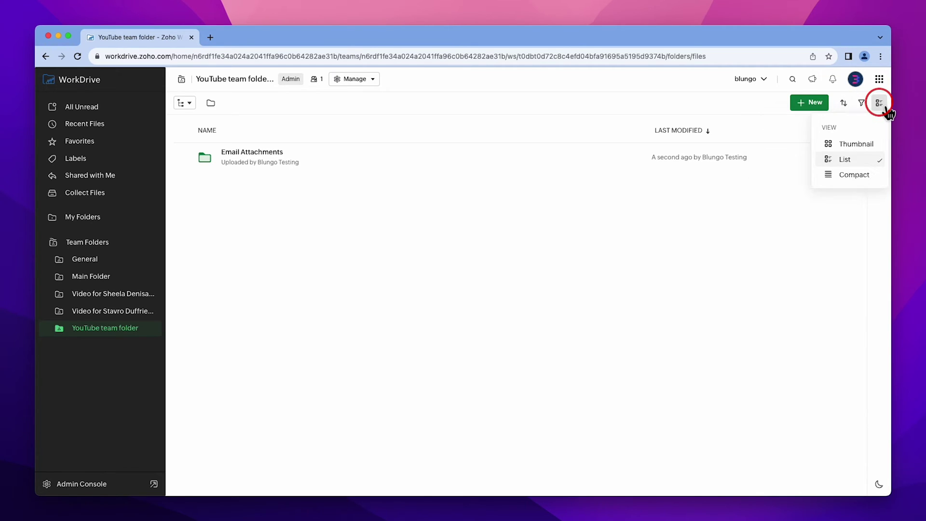
click(863, 104)
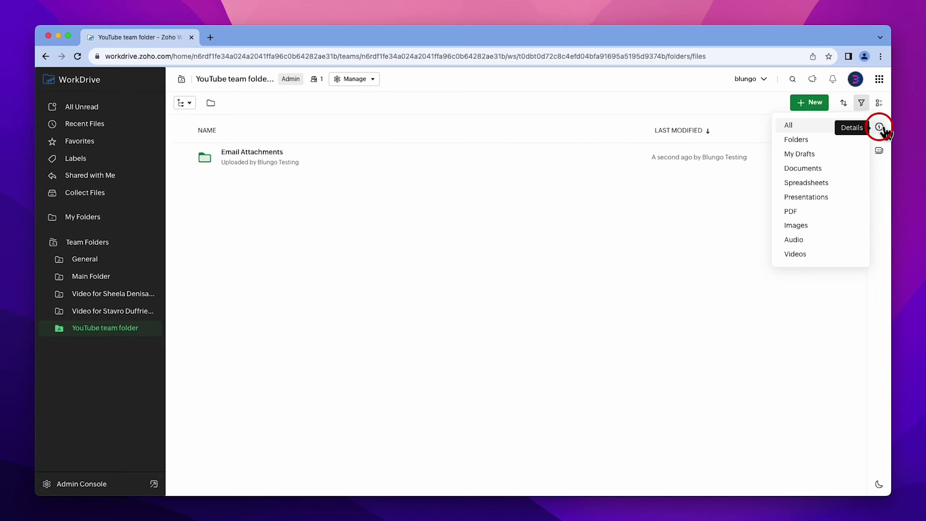
click(881, 128)
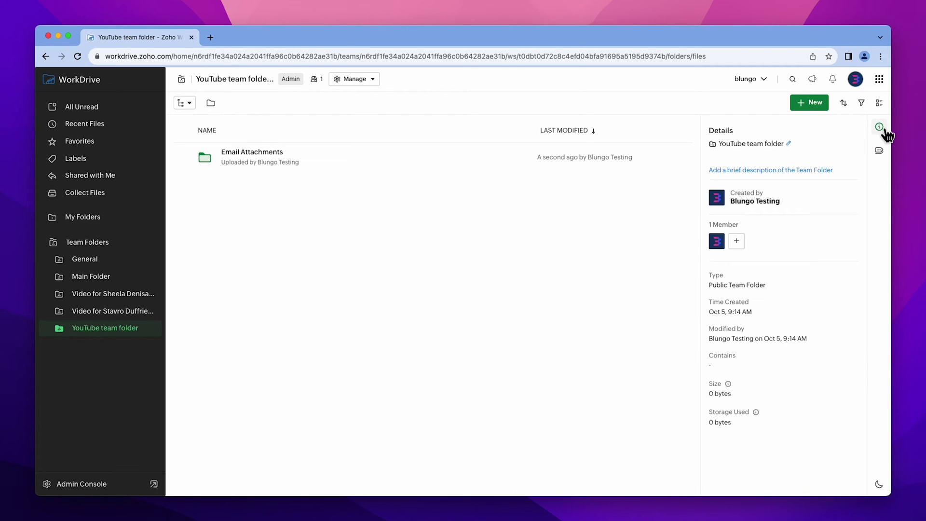
- Hide the details panel and browse the + New menu's Recording options
click(880, 128)
click(820, 109)
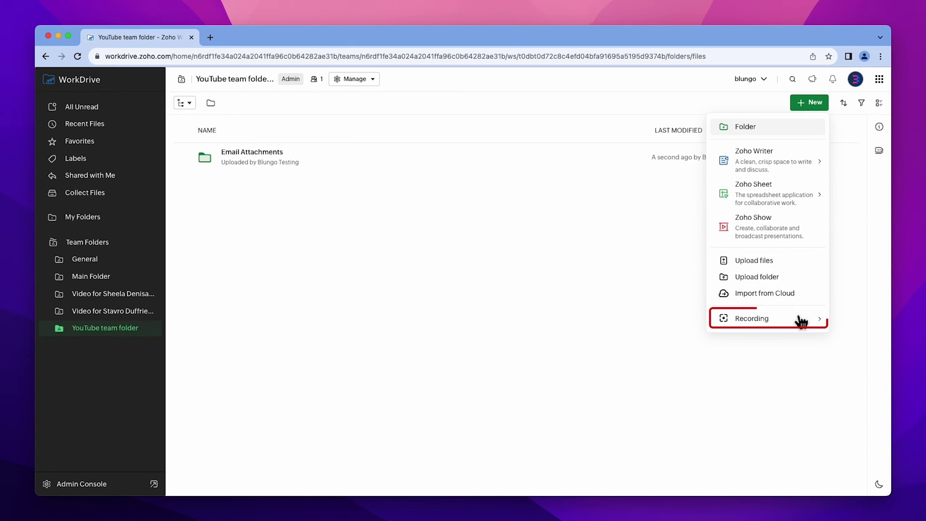
mouse_move(801, 324)
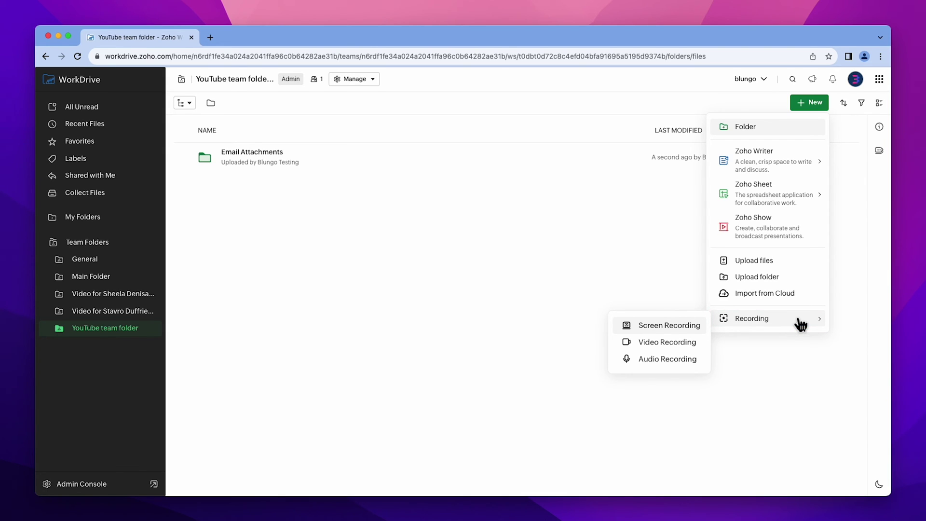
- Dismiss the New menu, try the folder search, then pin YouTube team folder first under Team Folders
click(785, 344)
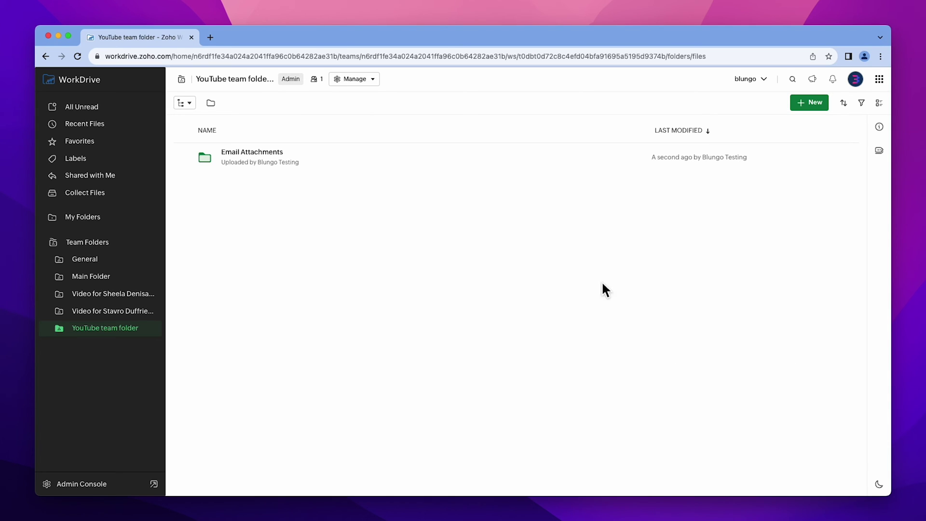
mouse_move(365, 91)
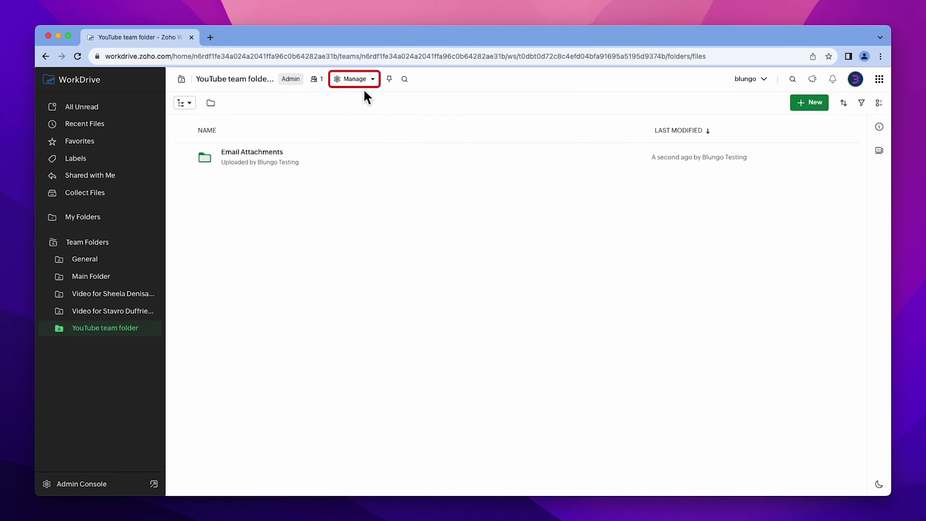
click(405, 80)
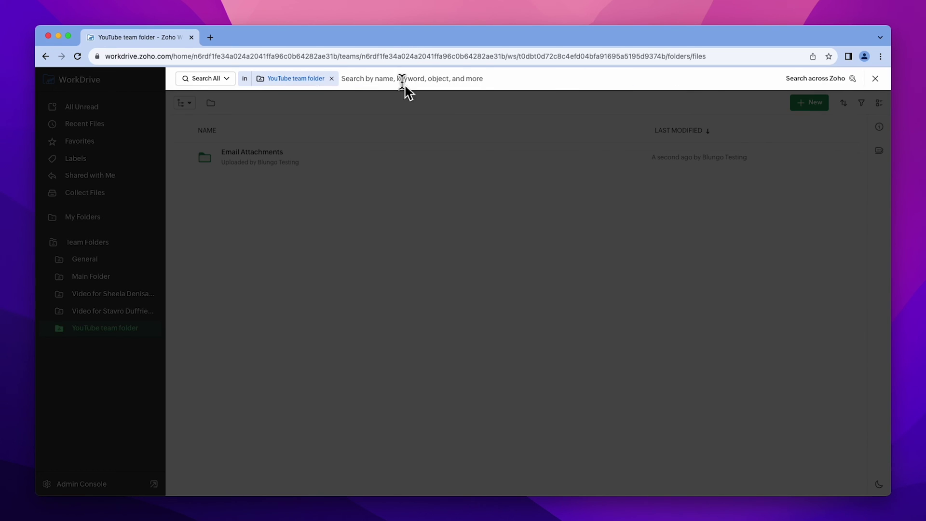
click(388, 174)
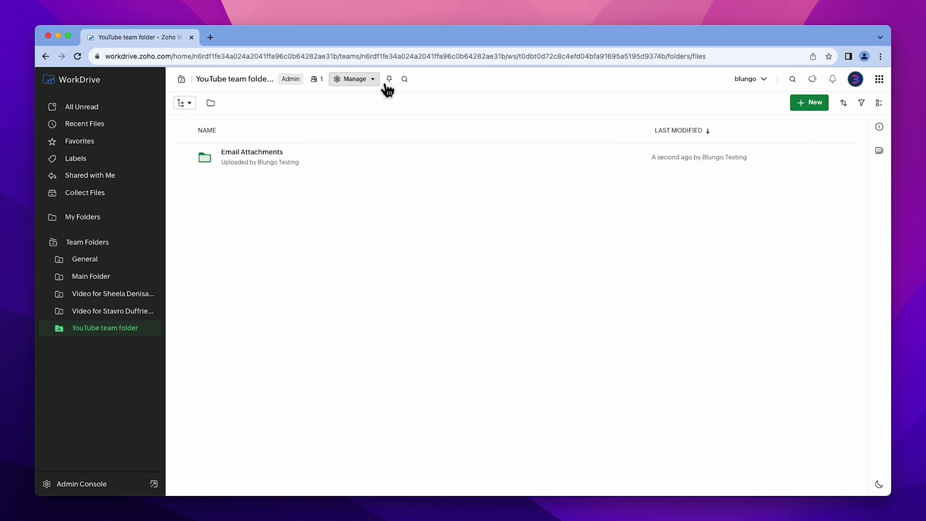
click(396, 86)
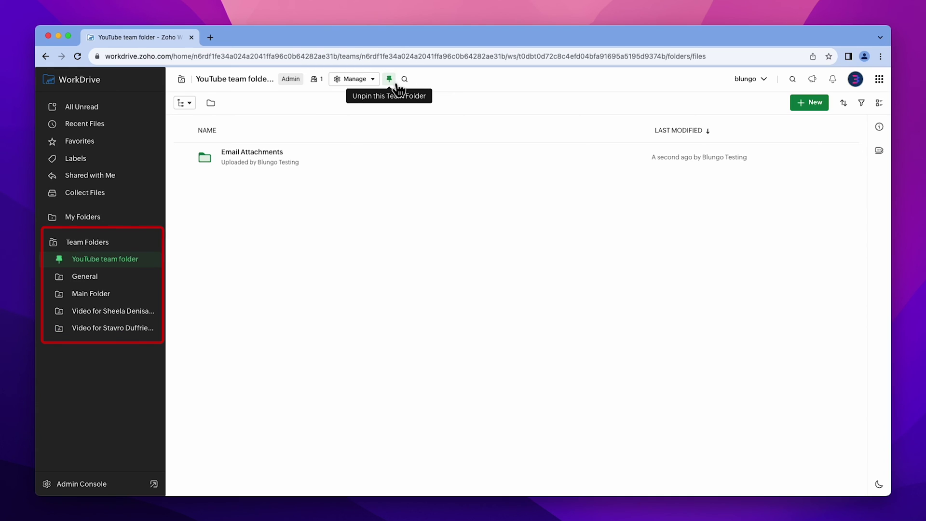